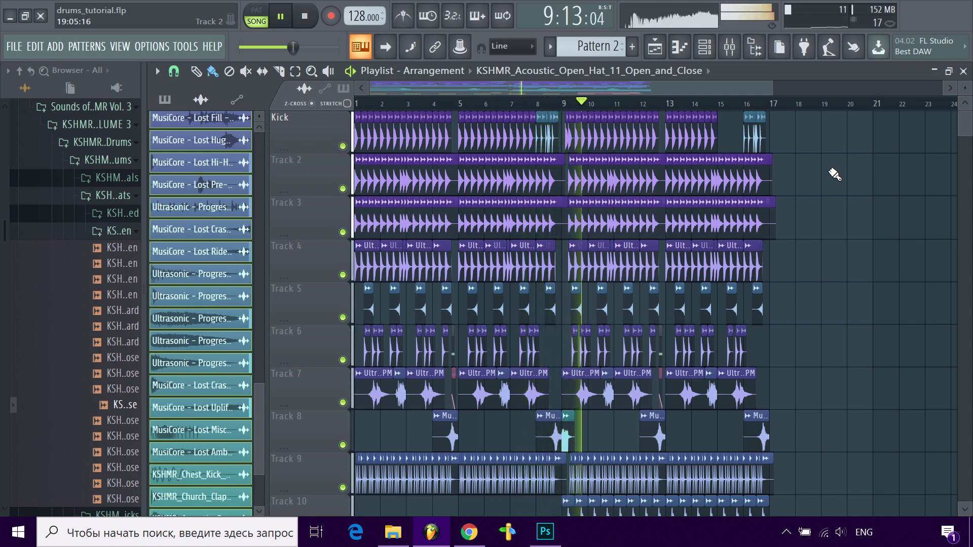
# Look through the complete drum arrangement from the kick track down to the automation clips
pyautogui.scroll(-5, 833, 194)
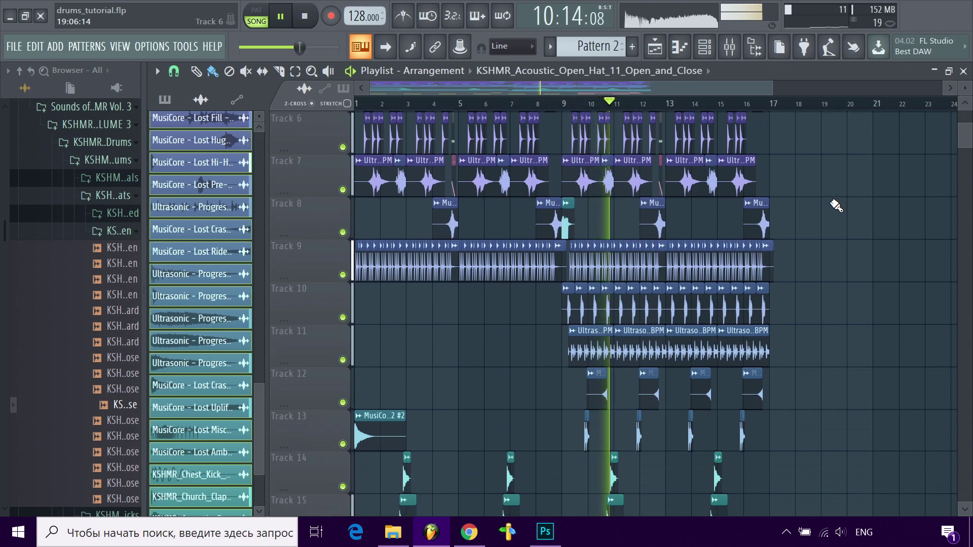
pyautogui.scroll(-2, 834, 206)
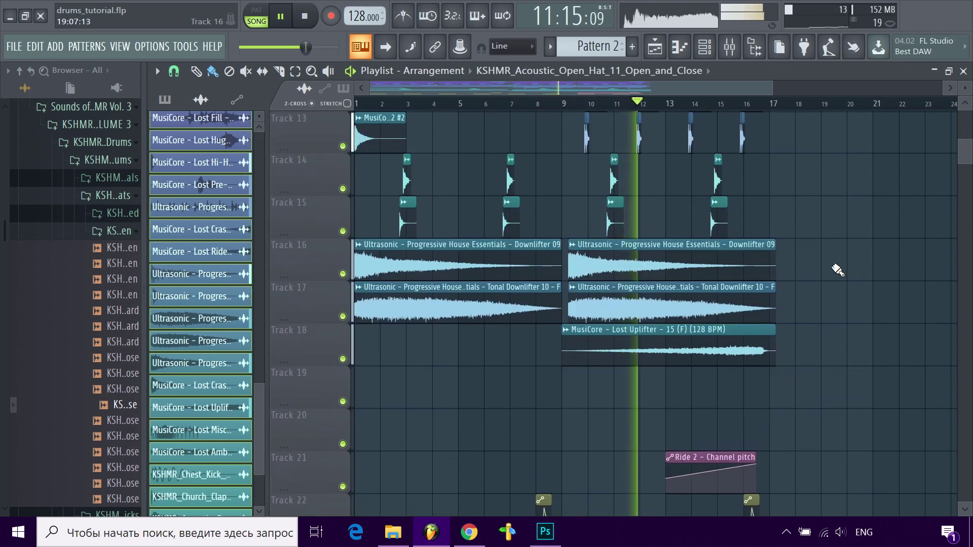
pyautogui.scroll(-1, 838, 268)
pyautogui.scroll(-2, 838, 268)
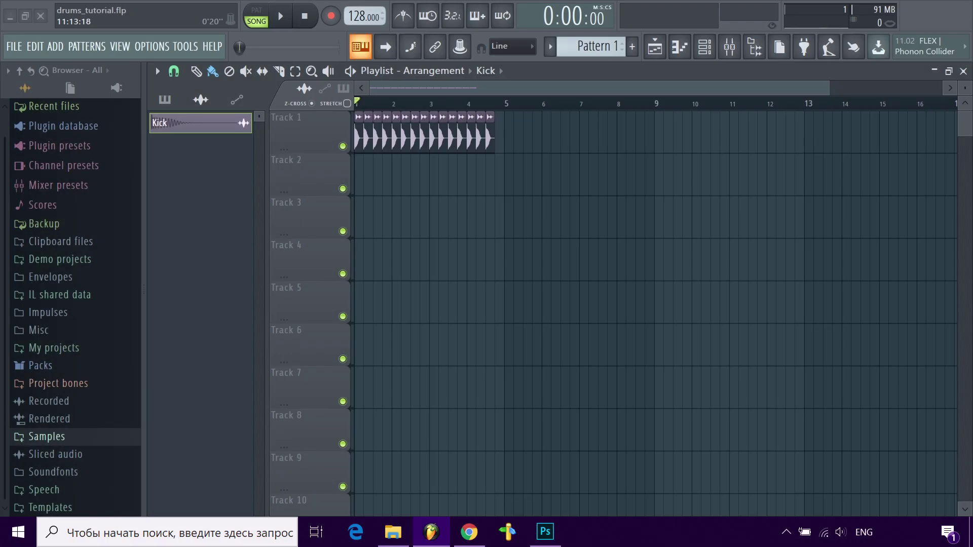
# Duplicate the four-bar kick pattern into bars 5 to 8 and delete the kicks in bar 8
pyautogui.press('space')
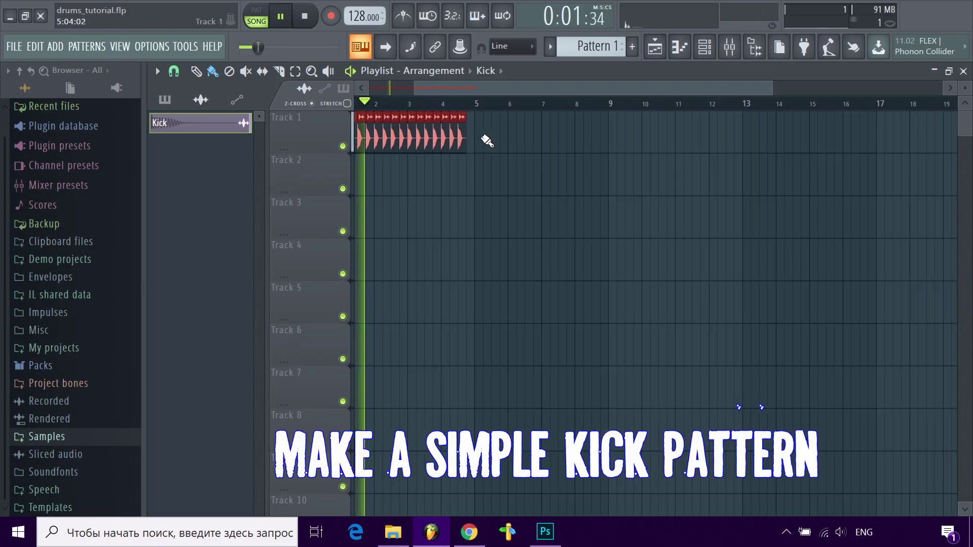
pyautogui.keyDown('ctrl'); pyautogui.scroll(5, 486, 140); pyautogui.keyUp('ctrl')
pyautogui.hotkey('ctrl', 'b')
pyautogui.keyDown('ctrl'); pyautogui.scroll(-5, 471, 152); pyautogui.keyUp('ctrl')
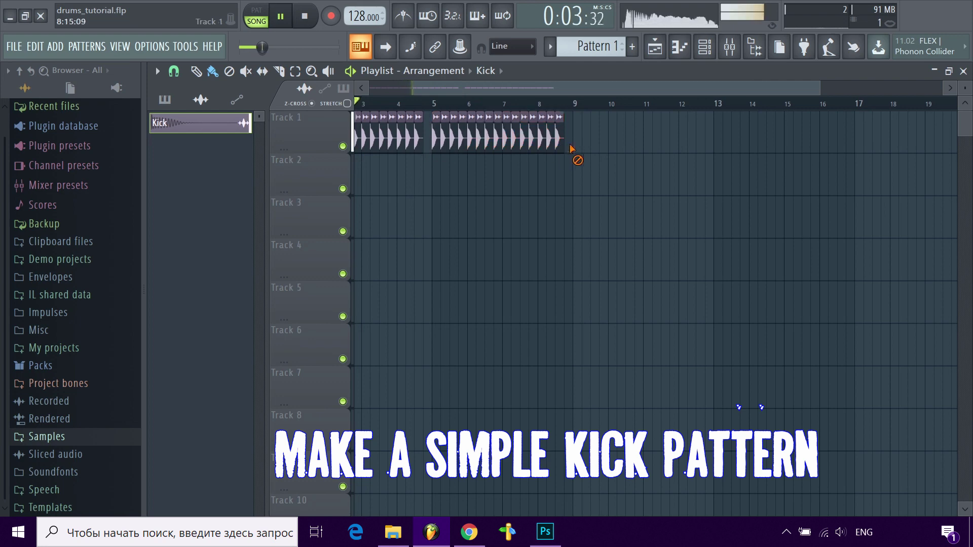
pyautogui.rightClick(560, 148)
# Duplicate the first eight bars of kicks from bar 9 onward and delete the kicks from bar 15 on
pyautogui.keyDown('ctrl'); pyautogui.scroll(-2, 550, 146); pyautogui.keyUp('ctrl')
pyautogui.keyDown('ctrl'); pyautogui.moveTo(556, 146); pyautogui.dragTo(358, 149); pyautogui.keyUp('ctrl')
pyautogui.keyDown('ctrl'); pyautogui.scroll(6, 615, 156); pyautogui.keyUp('ctrl')
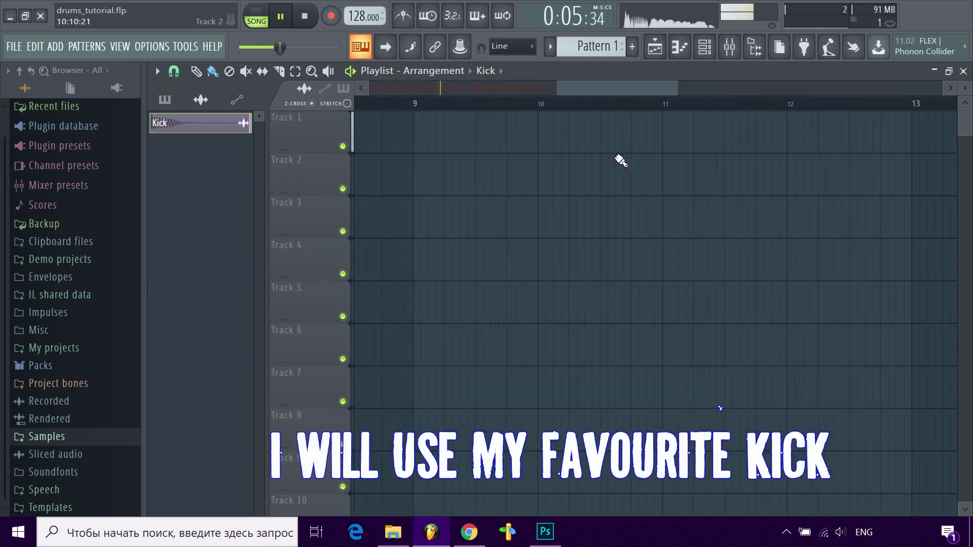
pyautogui.hotkey('ctrl', 'b')
pyautogui.keyDown('ctrl'); pyautogui.scroll(-6, 567, 160); pyautogui.keyUp('ctrl')
pyautogui.rightClick(662, 141)
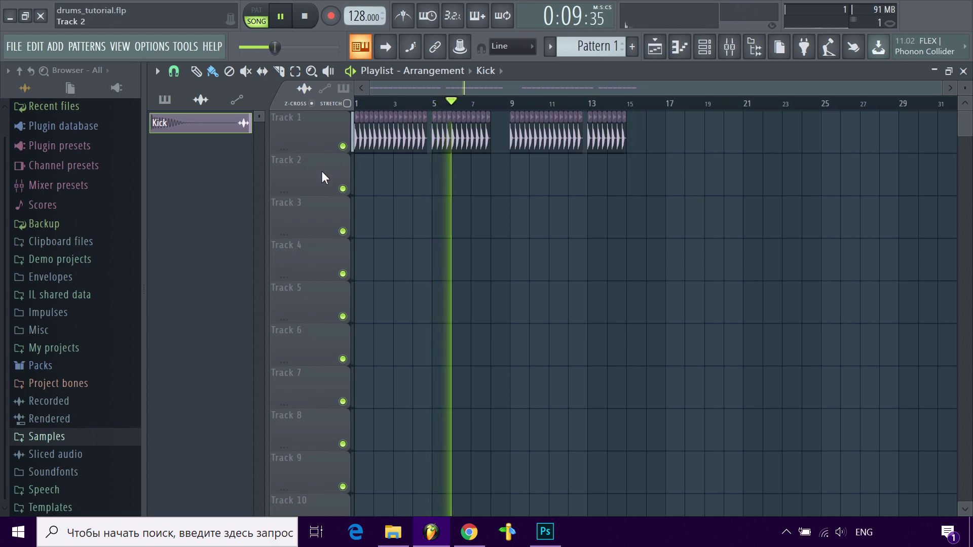
# Adjust the compression threshold of the Fruity Limiter on the kick's mixer insert
pyautogui.keyDown('ctrl'); pyautogui.scroll(2, 326, 178); pyautogui.keyUp('ctrl')
pyautogui.keyDown('ctrl'); pyautogui.scroll(2, 314, 181); pyautogui.keyUp('ctrl')
pyautogui.keyDown('ctrl'); pyautogui.scroll(2, 304, 172); pyautogui.keyUp('ctrl')
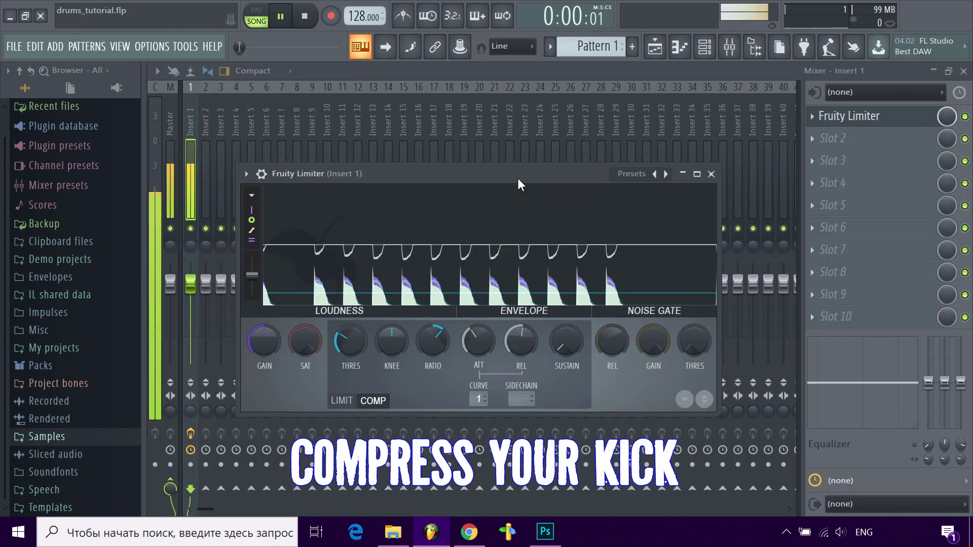
pyautogui.moveTo(353, 339); pyautogui.dragTo(353, 339)
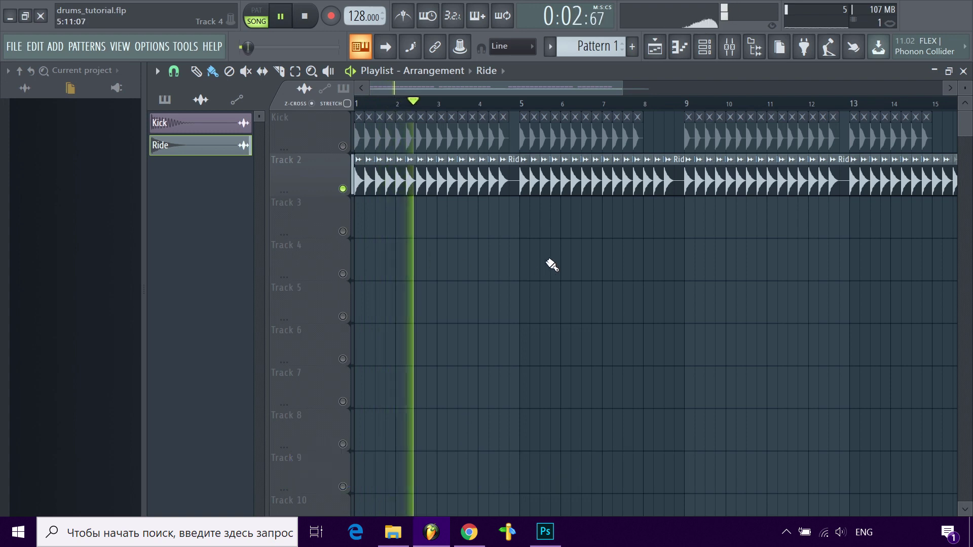
# Play the ride pattern on track 2 in solo and examine its clip placement
pyautogui.press('space')
pyautogui.scroll(2, 354, 237)
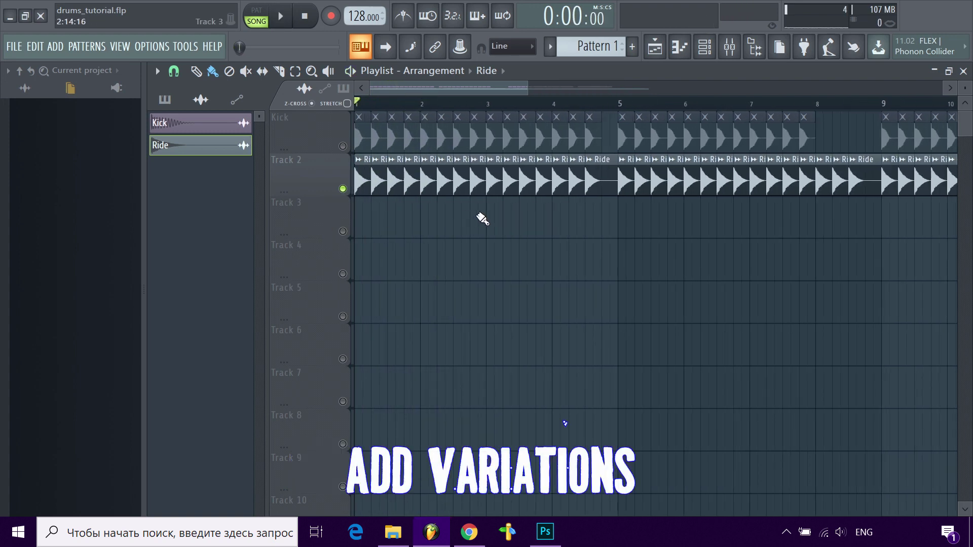
pyautogui.press('space')
pyautogui.scroll(-1, 506, 254)
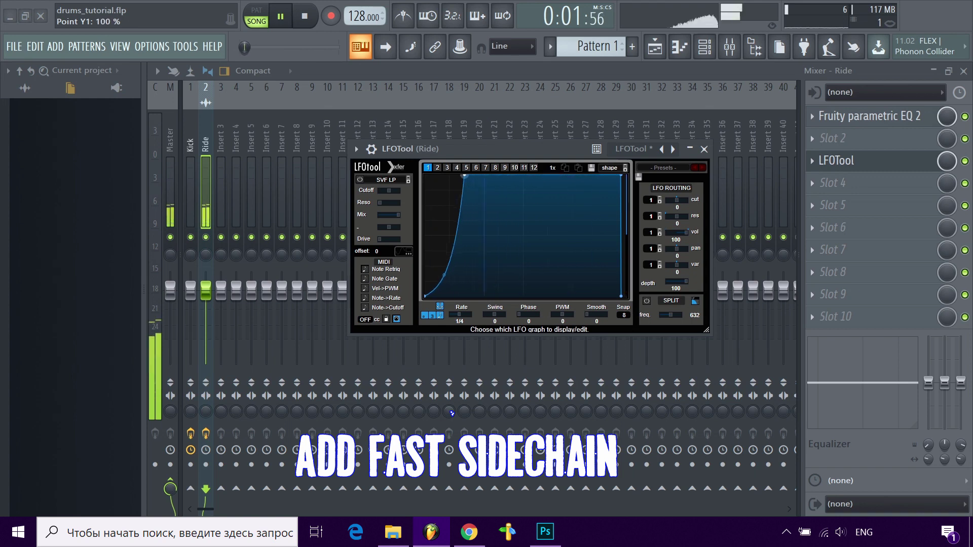
# Steepen the rise of the LFOTool volume curve on the Ride channel for a fast sidechain
pyautogui.moveTo(436, 274); pyautogui.dragTo(437, 184)
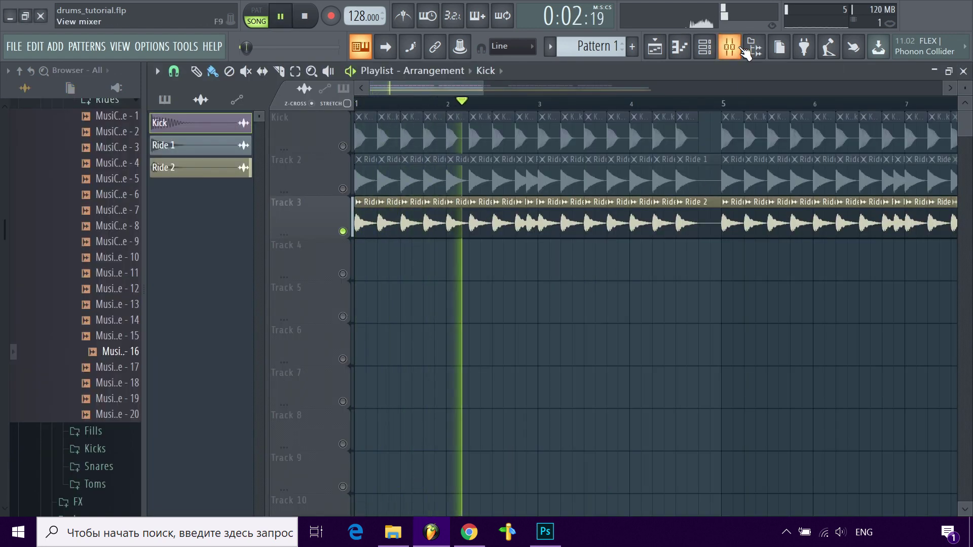
# Review the Fruity parametric EQ 2 high-pass curve and the LFOTool settings on the Ride 2 mixer channel
pyautogui.click(729, 48)
pyautogui.click(862, 116)
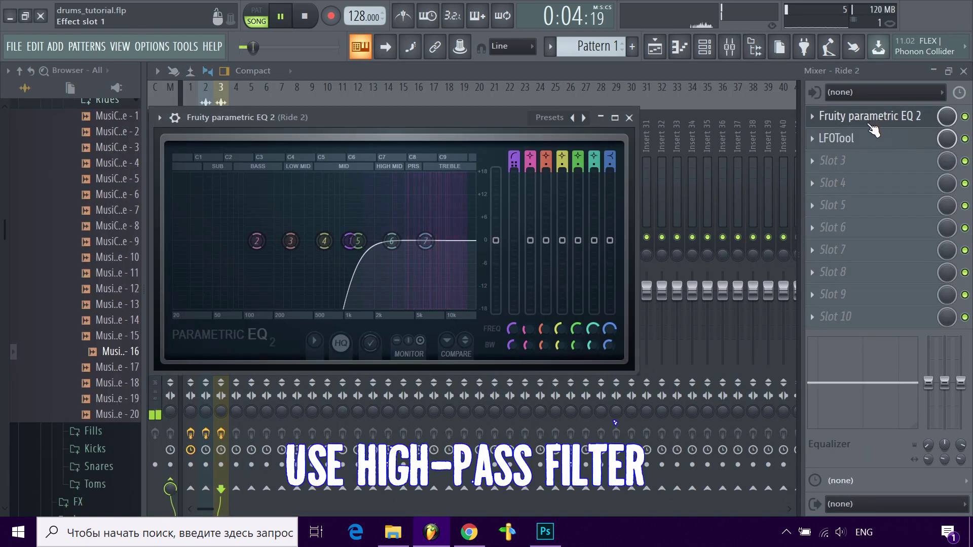
pyautogui.click(629, 118)
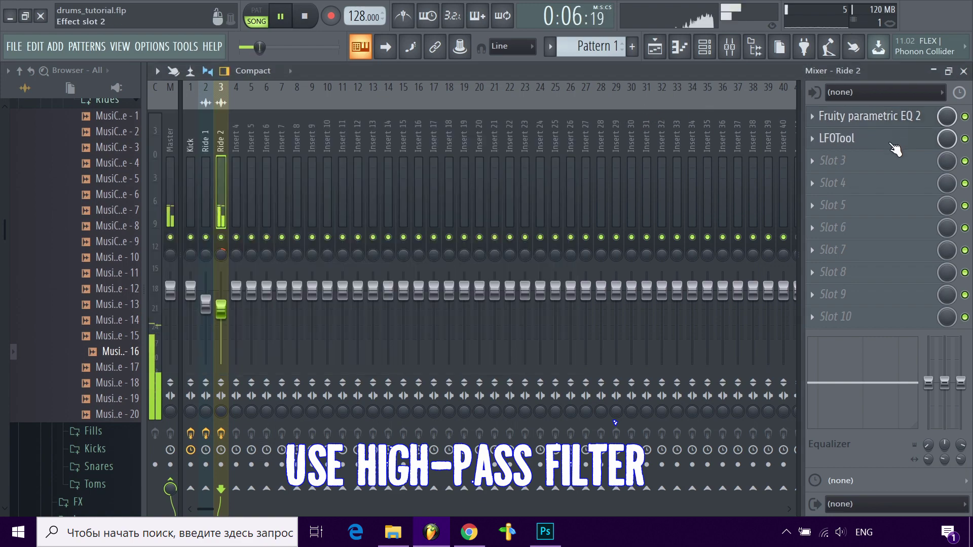
pyautogui.click(894, 139)
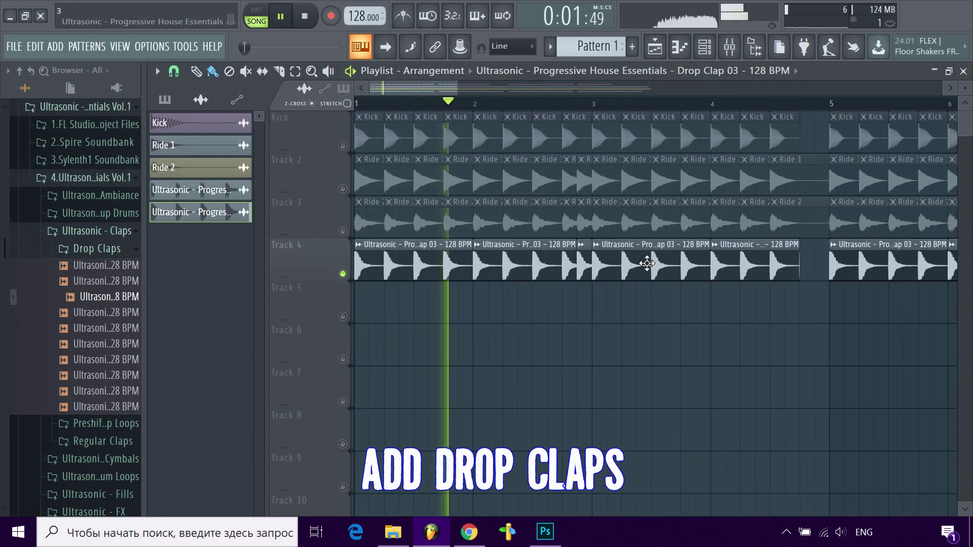
# Review the Fruity parametric EQ 2 curve and the LFOTool sidechain shape on the Drop Claps mixer channel
pyautogui.press('F9')
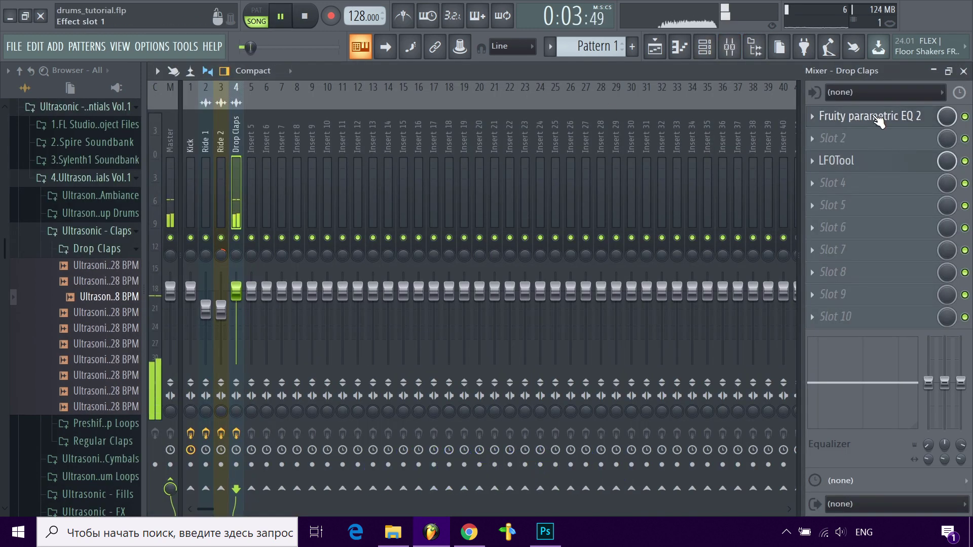
pyautogui.click(878, 117)
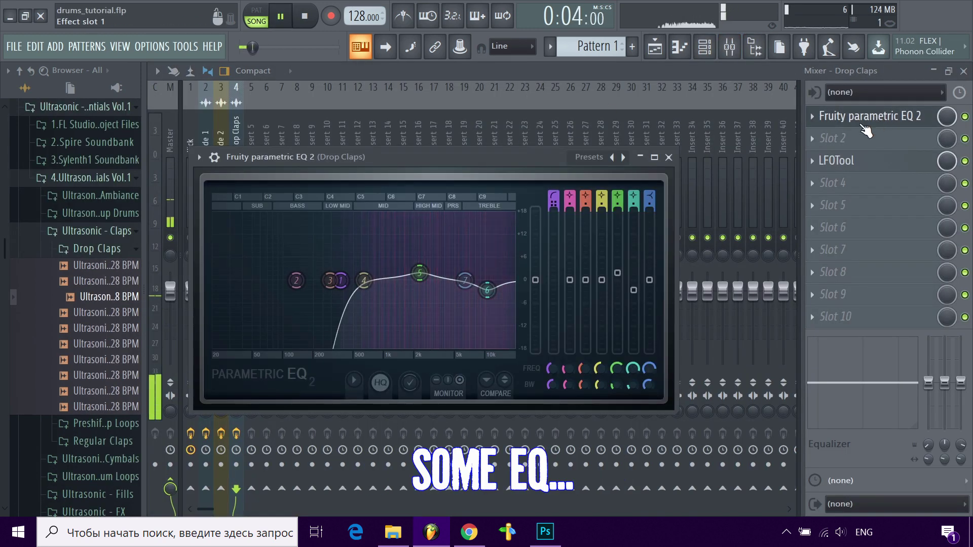
pyautogui.click(669, 157)
pyautogui.click(873, 161)
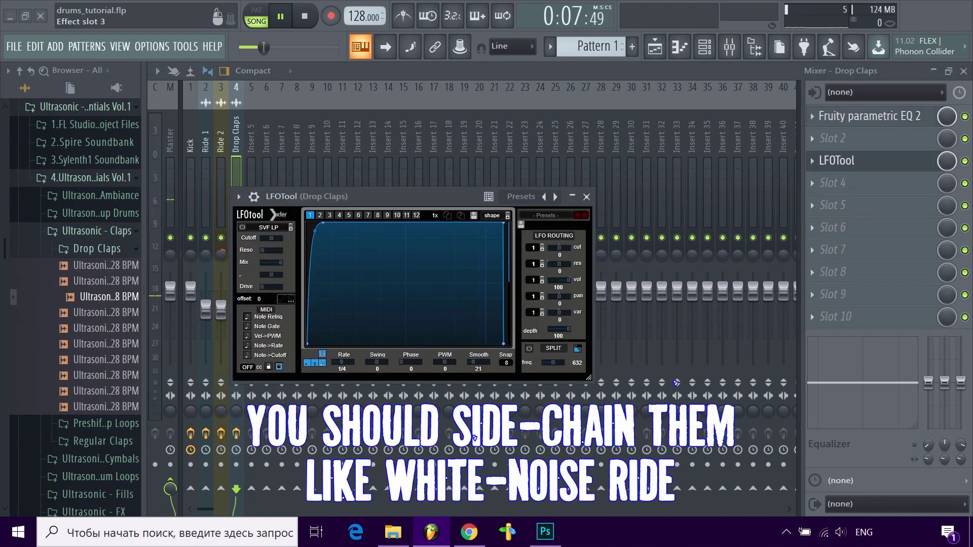
pyautogui.click(586, 197)
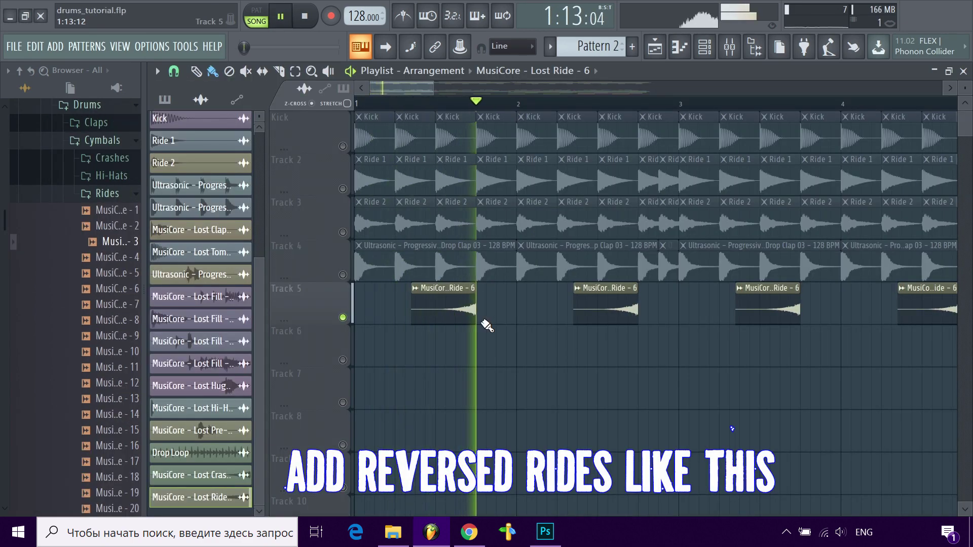
# Open the first effect on the Drop Tom mixer channel to check its settings
pyautogui.keyDown('ctrl'); pyautogui.scroll(-1, 582, 330); pyautogui.keyUp('ctrl')
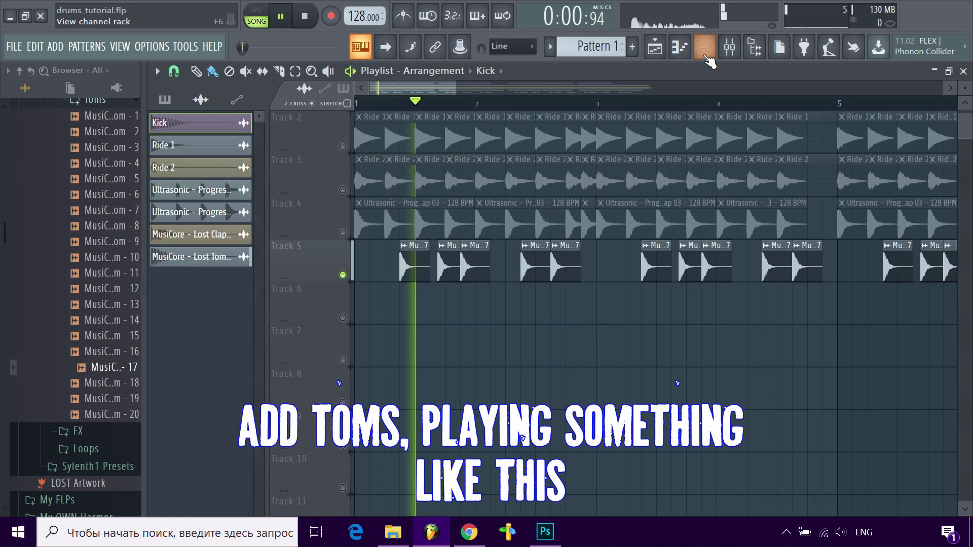
pyautogui.click(705, 54)
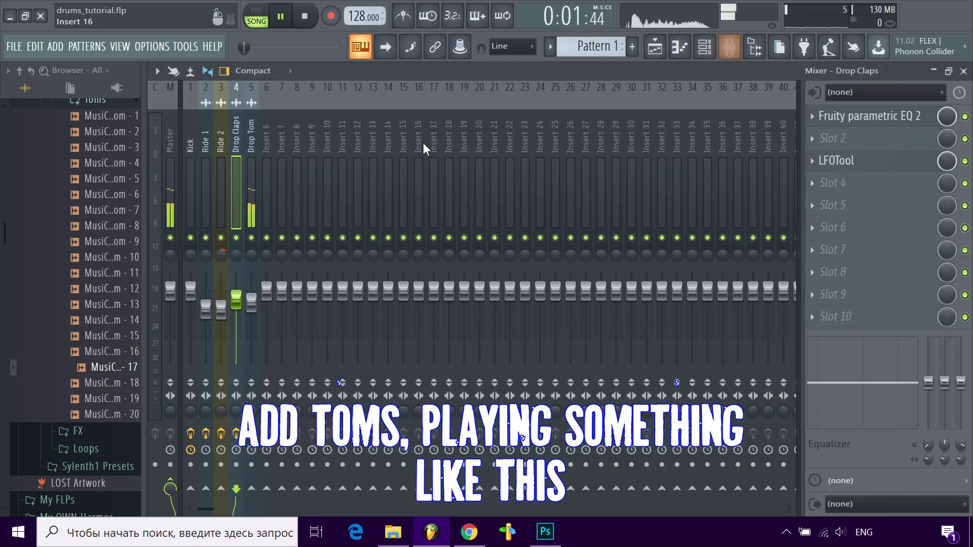
pyautogui.click(252, 204)
pyautogui.click(876, 120)
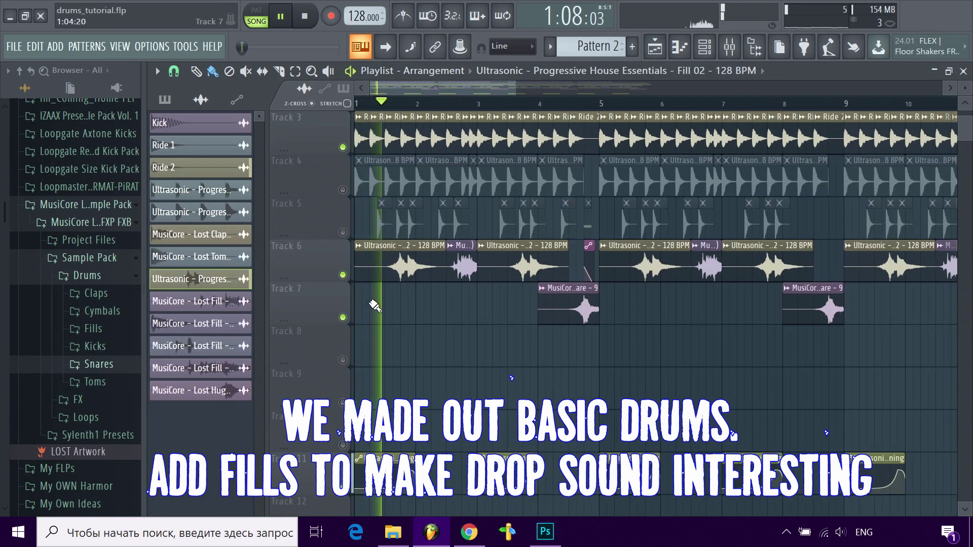
# Examine the fill clips on track 6 and the snare clips on track 7 during playback
pyautogui.scroll(1, 375, 306)
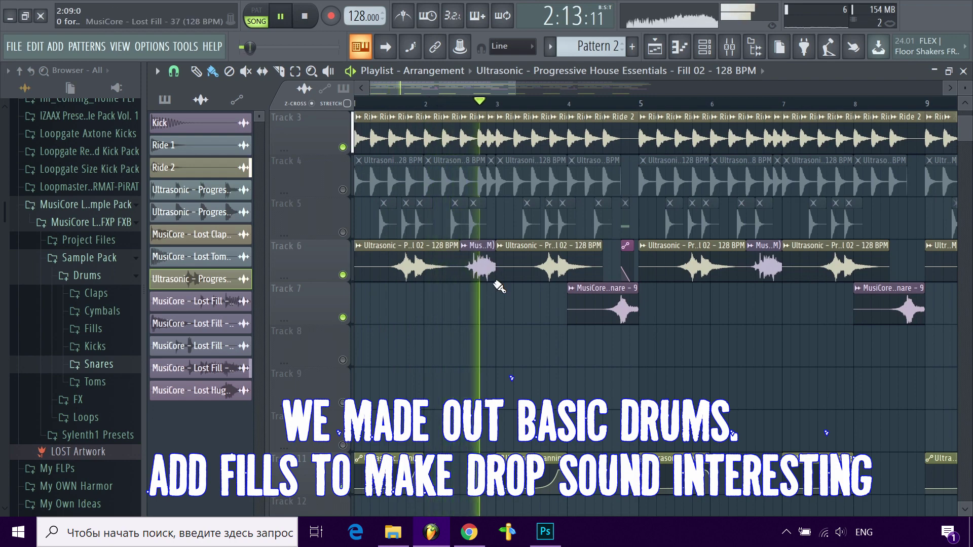
pyautogui.scroll(1, 479, 293)
pyautogui.scroll(-1, 653, 315)
pyautogui.scroll(3, 656, 317)
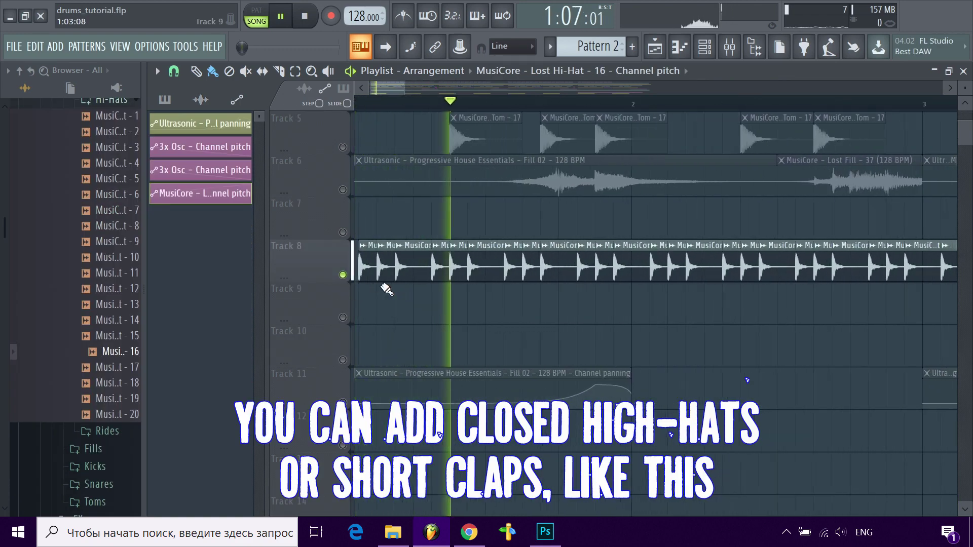
# Listen to the closed hi-hats on track 8 with their channel pitch automation from bar 13
pyautogui.scroll(-6, 387, 289)
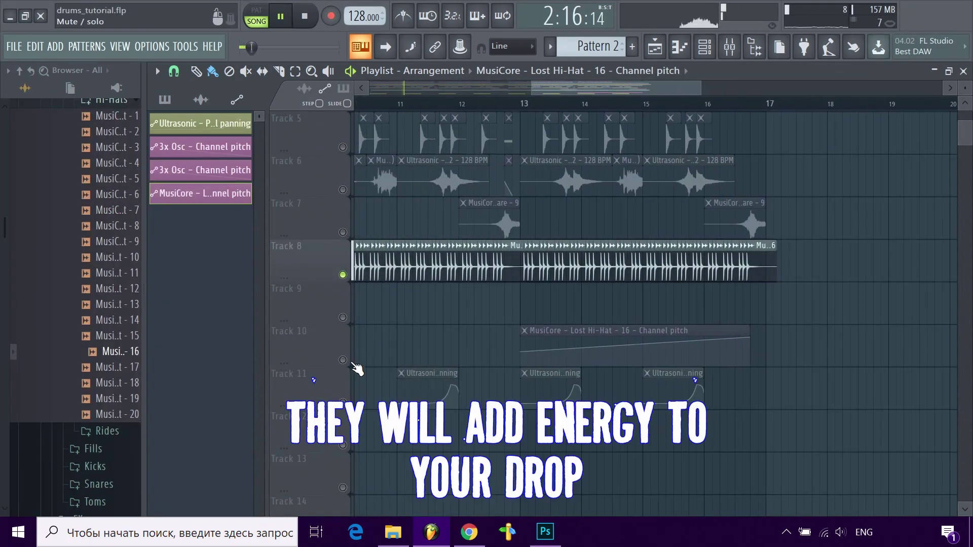
pyautogui.press('space')
pyautogui.press('space')
pyautogui.scroll(-1, 528, 298)
pyautogui.scroll(2, 623, 287)
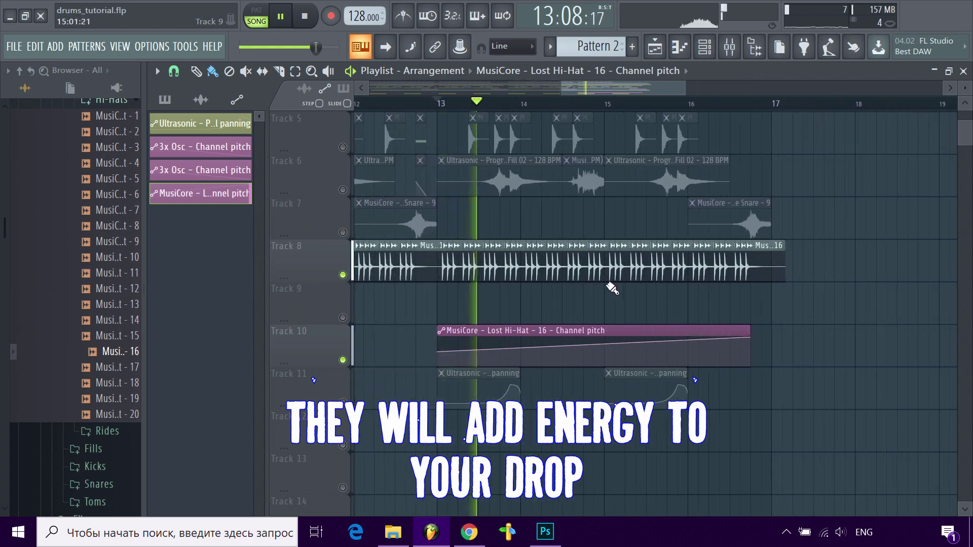
pyautogui.scroll(-2, 626, 292)
pyautogui.scroll(-3, 636, 293)
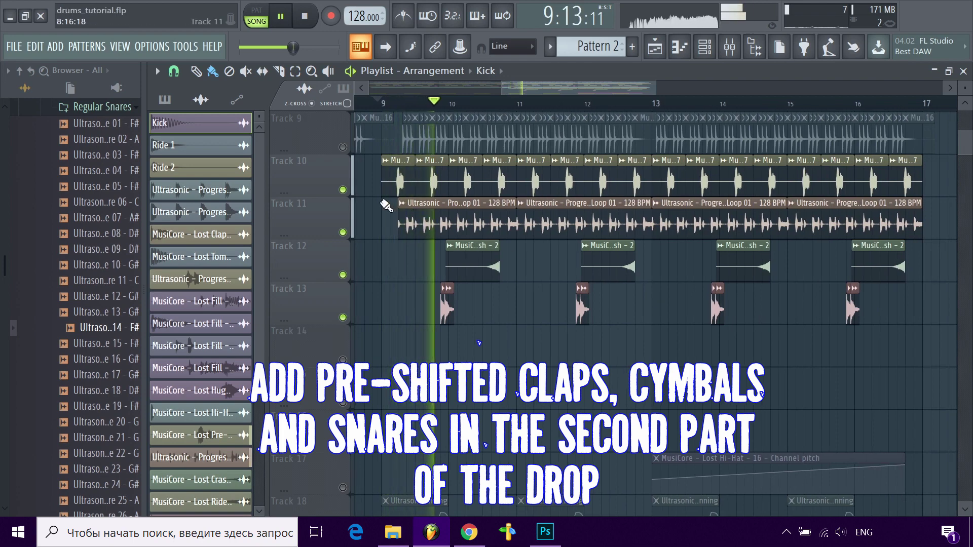
# Listen to the pre-shifted claps, drum loop, crashes and snares on tracks 10 to 13 in the drop's second half
pyautogui.scroll(1, 488, 265)
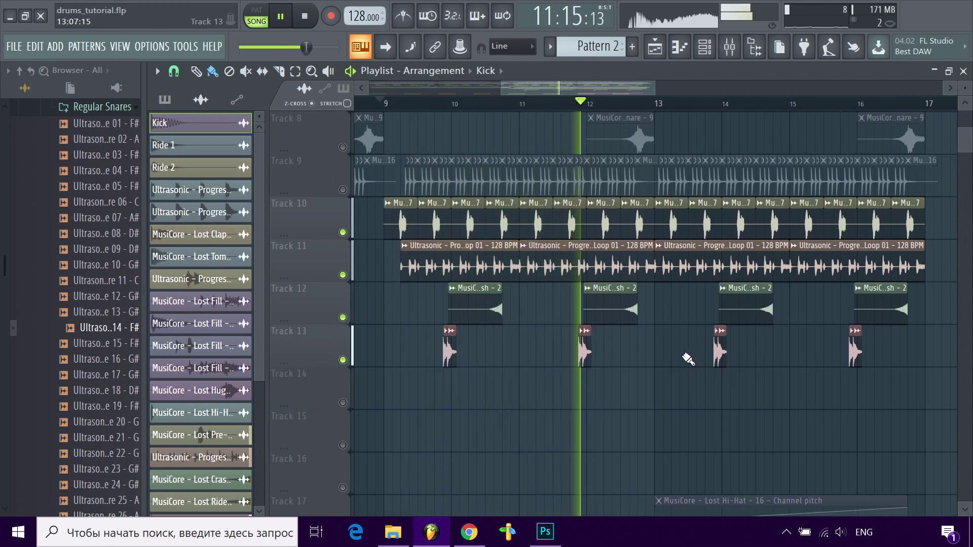
pyautogui.press('space')
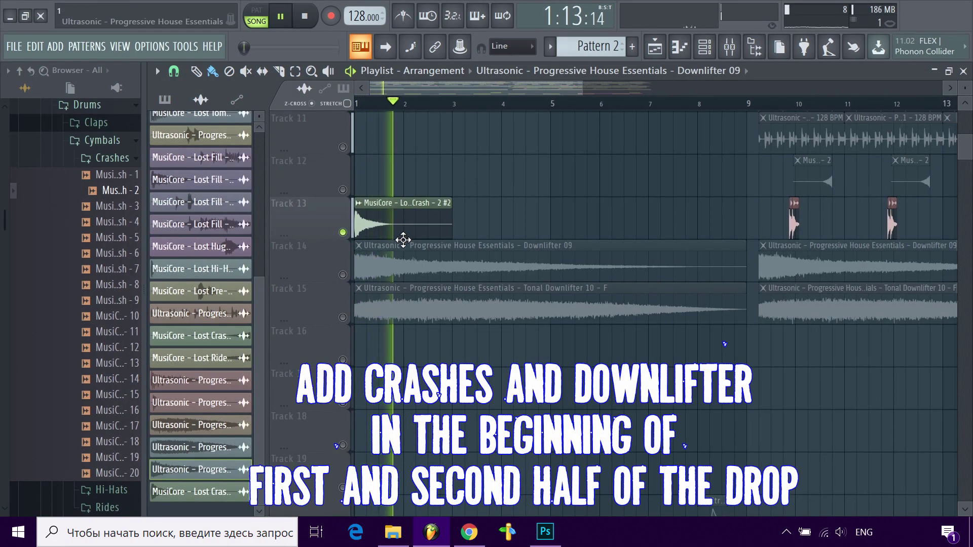
# Switch from the crash on track 13 to Downlifter 09 on track 14 and play it alone
pyautogui.press('space')
pyautogui.click(343, 233)
pyautogui.click(343, 275)
pyautogui.press('space')
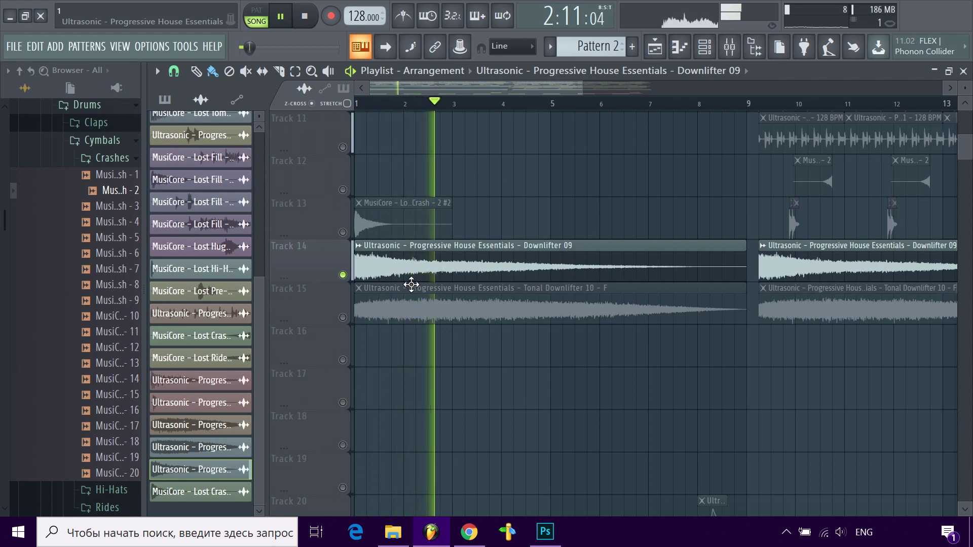
# Switch to Tonal Downlifter 10 on track 15 and play it alone
pyautogui.press('space')
pyautogui.click(342, 275)
pyautogui.click(342, 318)
pyautogui.press('space')
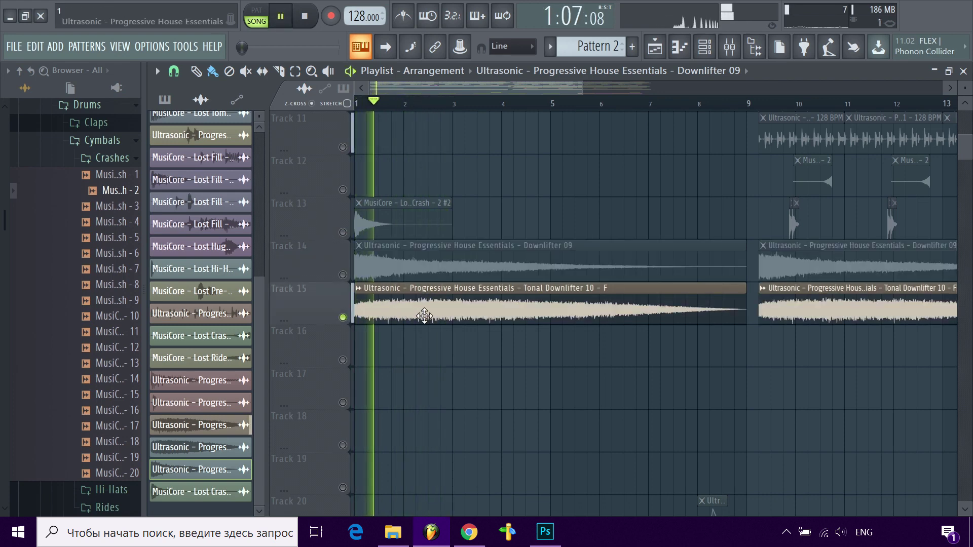
# Enable tracks 13 to 15 and play the crash together with both downlifters
pyautogui.scroll(-2, 421, 315)
pyautogui.press('space')
pyautogui.click(343, 275)
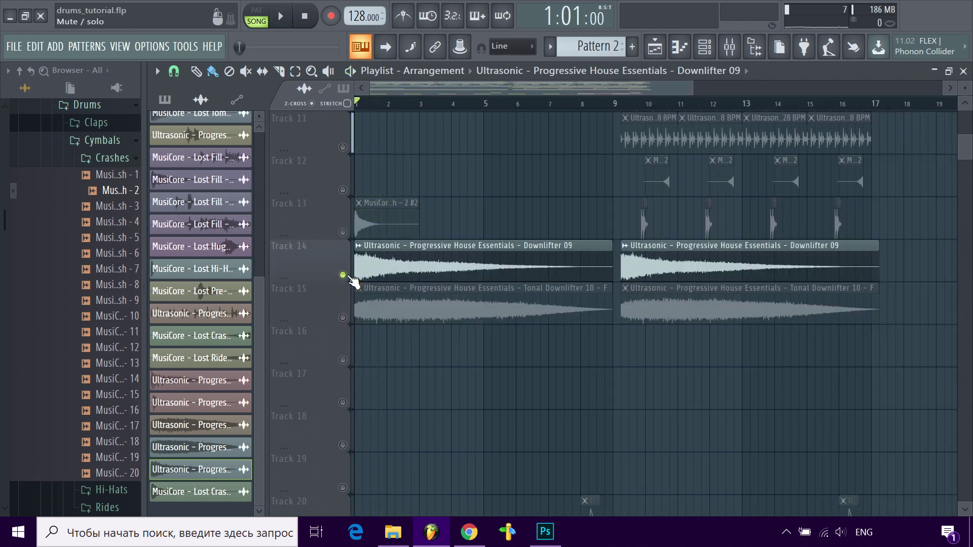
pyautogui.click(343, 231)
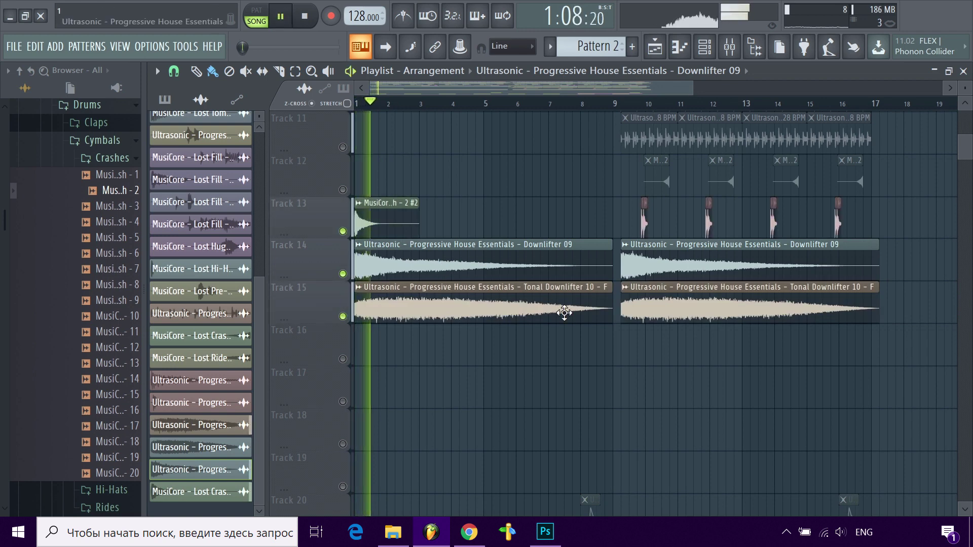
pyautogui.scroll(-1, 573, 157)
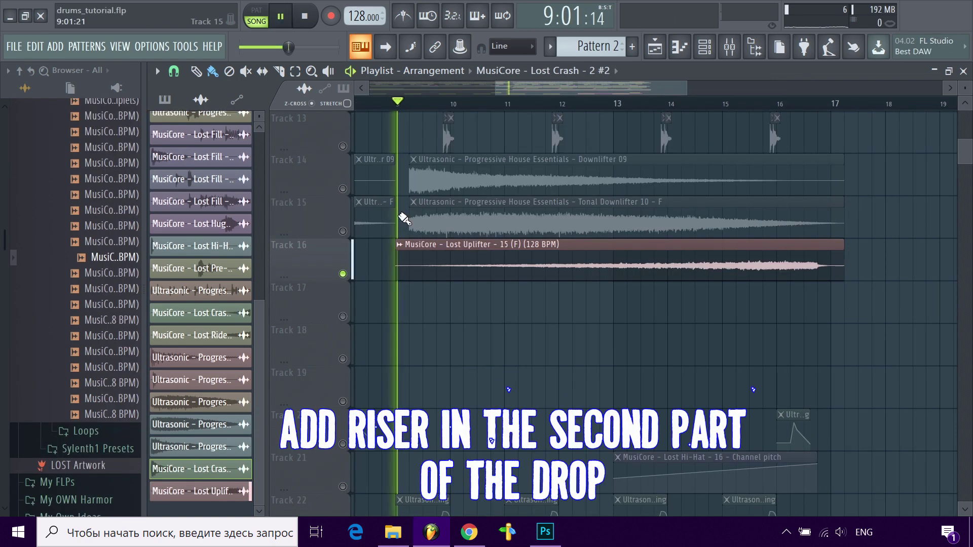
# Examine the Lost Uplifter riser on track 16 across the second half of the drop
pyautogui.moveTo(404, 217); pyautogui.dragTo(389, 256)
pyautogui.scroll(1, 390, 256)
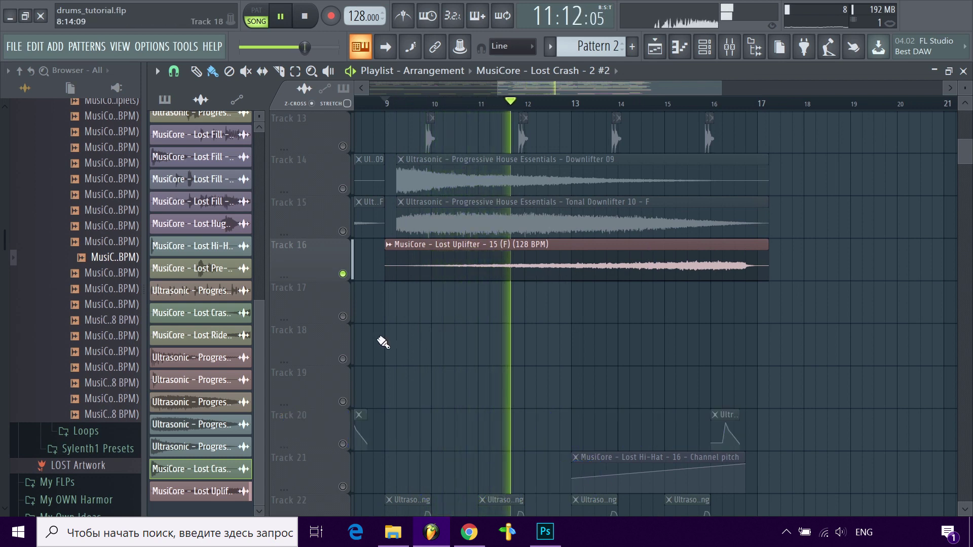
# Solo track 8 and play the Lost Misc FX - 3 clip after the huge snare at bar 9
pyautogui.scroll(-1, 383, 340)
pyautogui.click(644, 104)
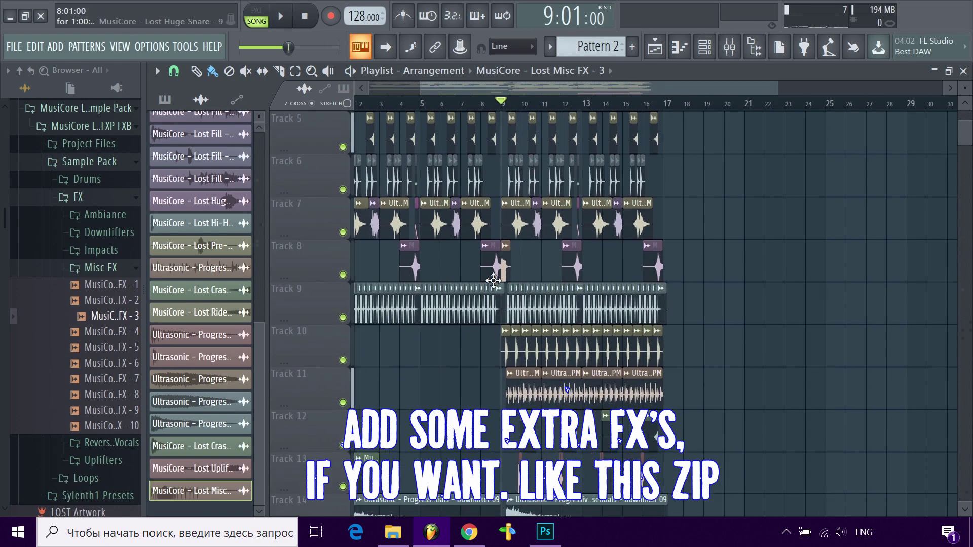
pyautogui.keyDown('ctrl'); pyautogui.click(343, 275); pyautogui.keyUp('ctrl')
pyautogui.press('space')
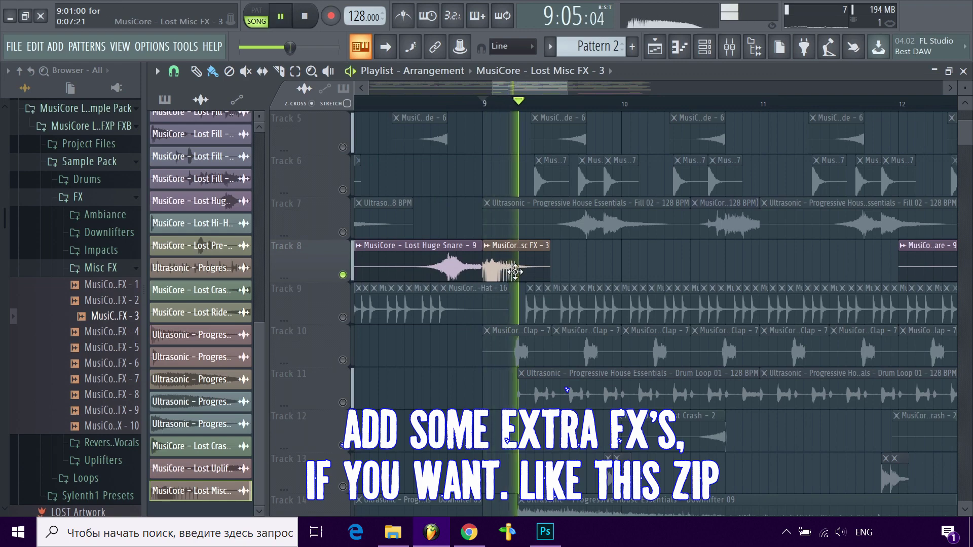
pyautogui.press('space')
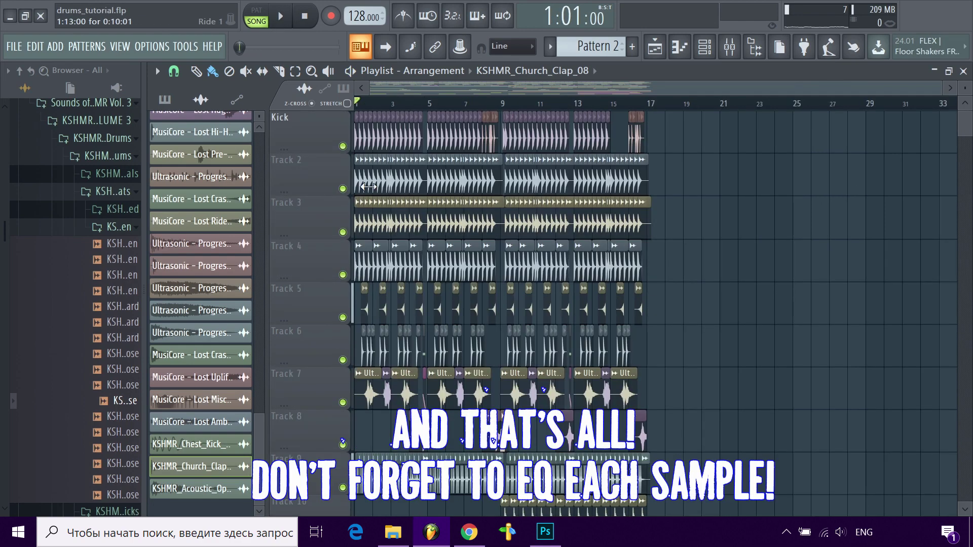
# Check the mixer and play the complete drum arrangement from bar 1 with all tracks enabled
pyautogui.click(730, 47)
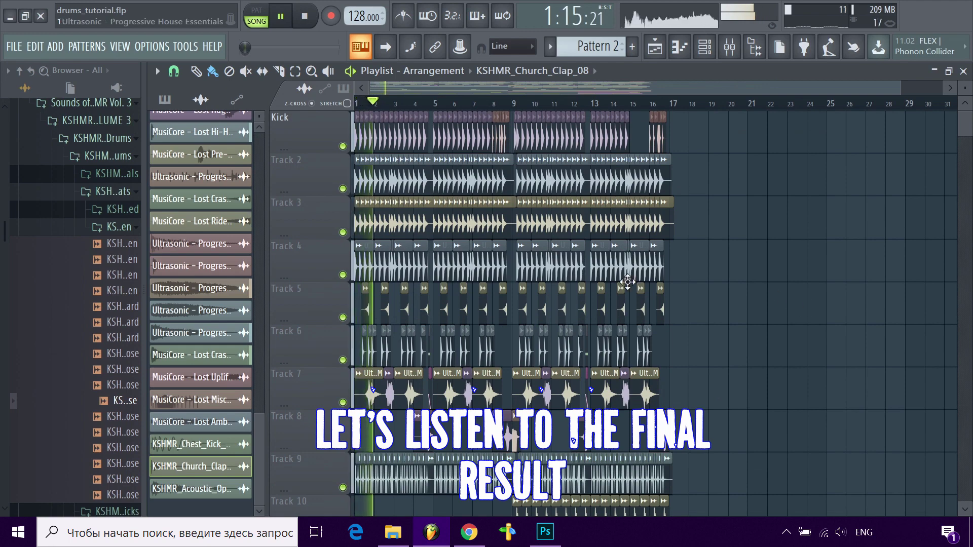
pyautogui.moveTo(969, 132)
pyautogui.mouseDown()
pyautogui.moveTo(972, 166)
pyautogui.moveTo(972, 131)
pyautogui.mouseUp()
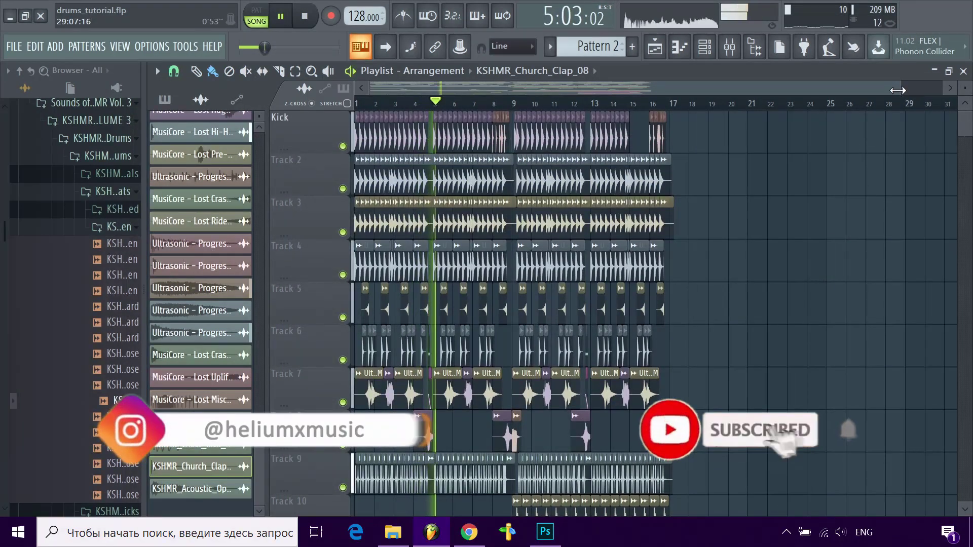
pyautogui.moveTo(902, 88); pyautogui.dragTo(774, 87)
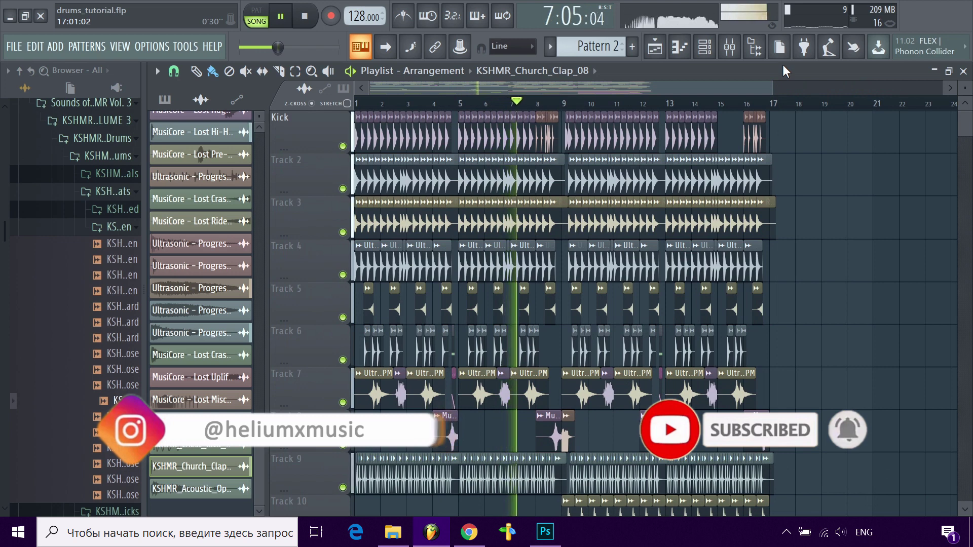